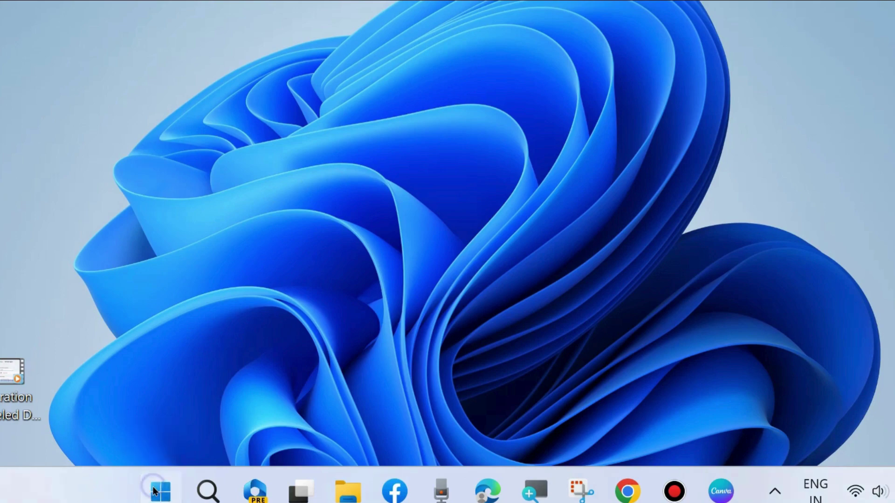
Step: Open Programs and Features by running appwiz.cpl
{"action": "right_click", "coordinate": [155, 491]}
{"action": "left_click", "coordinate": [96, 397]}
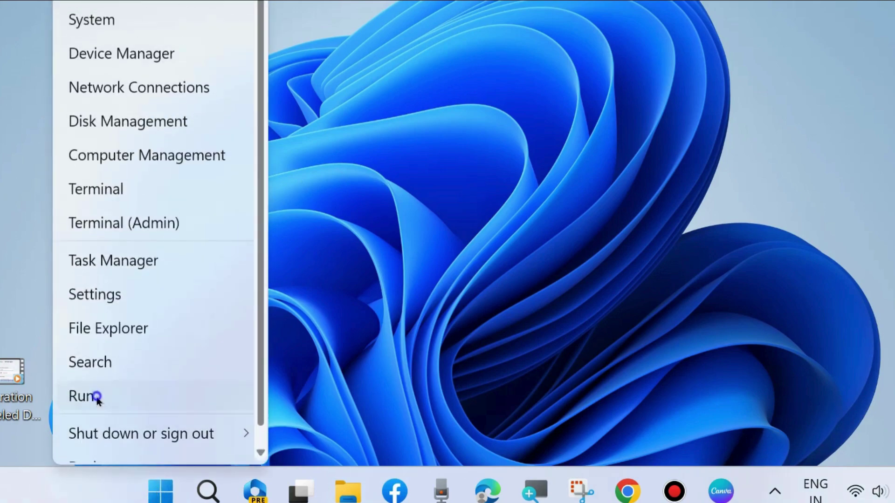
{"action": "left_click_drag", "start_coordinate": [82, 230], "coordinate": [425, 46]}
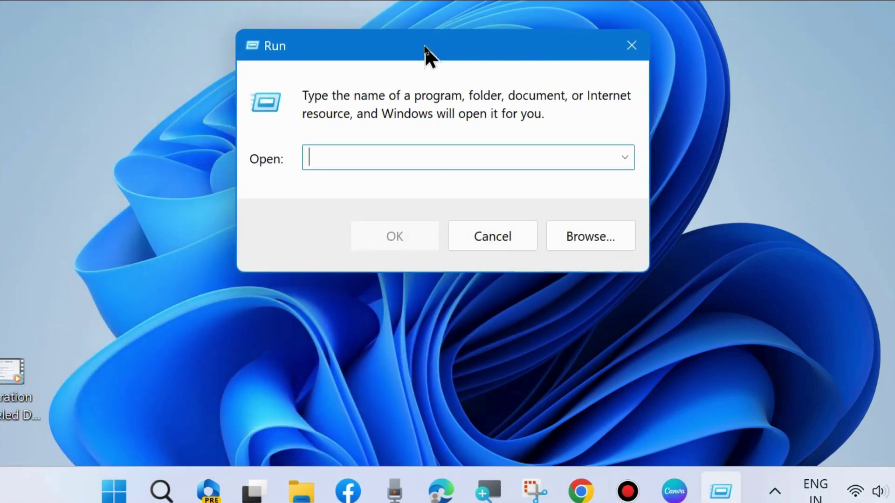
{"action": "type", "text": "appw"}
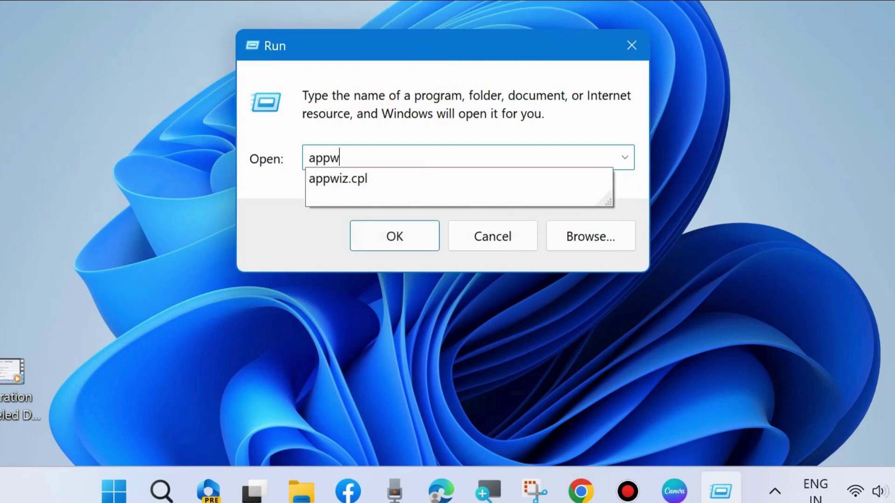
{"action": "type", "text": "iz"}
{"action": "left_click", "coordinate": [333, 181]}
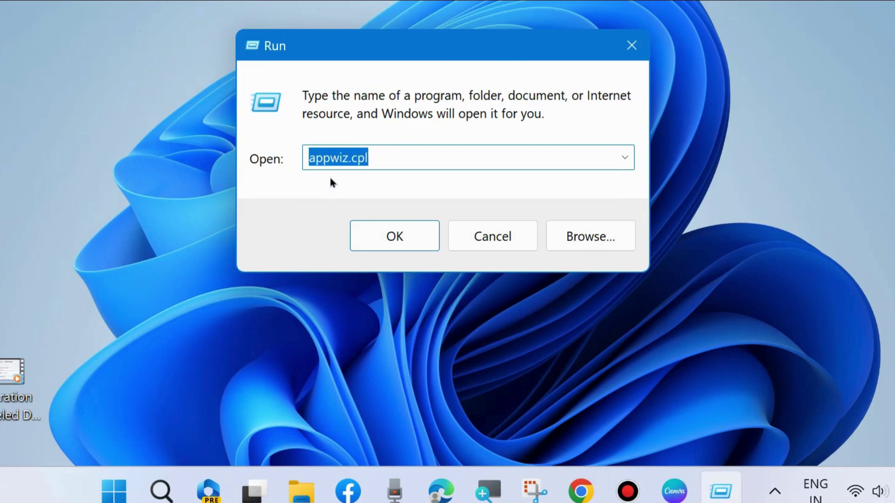
{"action": "left_click", "coordinate": [358, 158]}
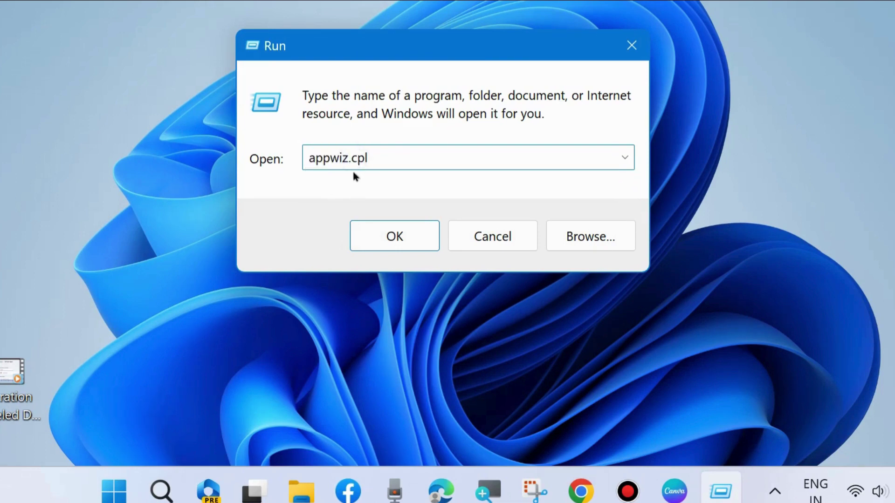
{"action": "left_click", "coordinate": [396, 236]}
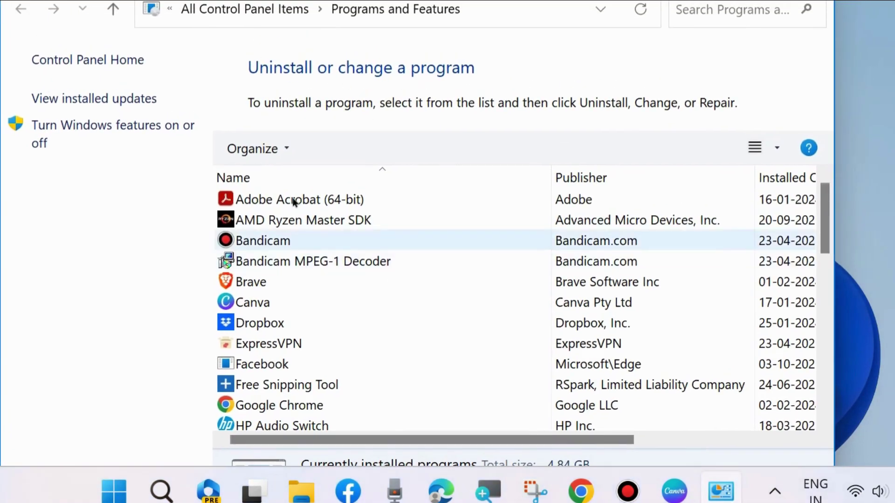
Step: Uninstall Brave while keeping its browsing data, and close the brave.com page in the browser
{"action": "scroll", "coordinate": [292, 351], "scroll_direction": "down", "scroll_amount": 8}
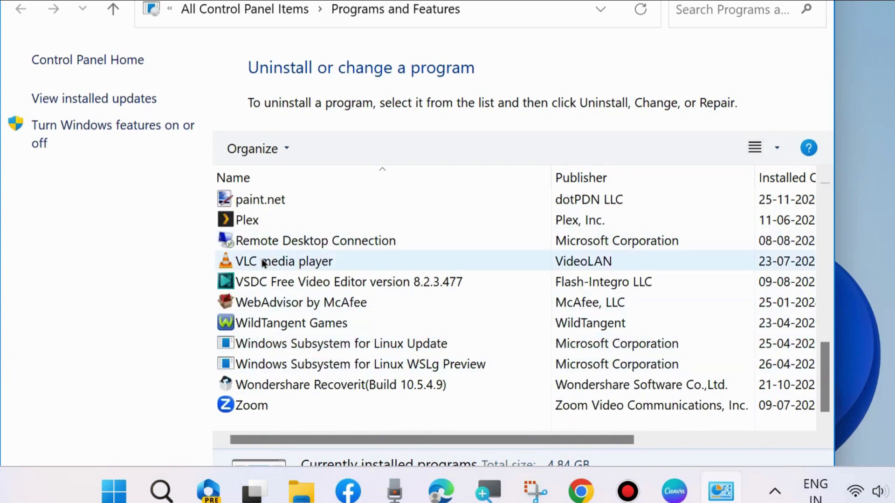
{"action": "scroll", "coordinate": [273, 397], "scroll_direction": "up", "scroll_amount": 4}
{"action": "scroll", "coordinate": [274, 397], "scroll_direction": "up", "scroll_amount": 5}
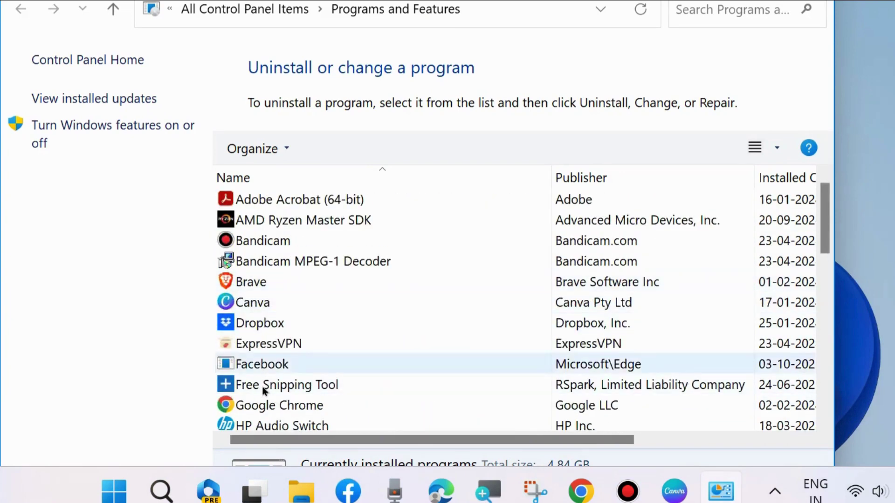
{"action": "left_click", "coordinate": [244, 283]}
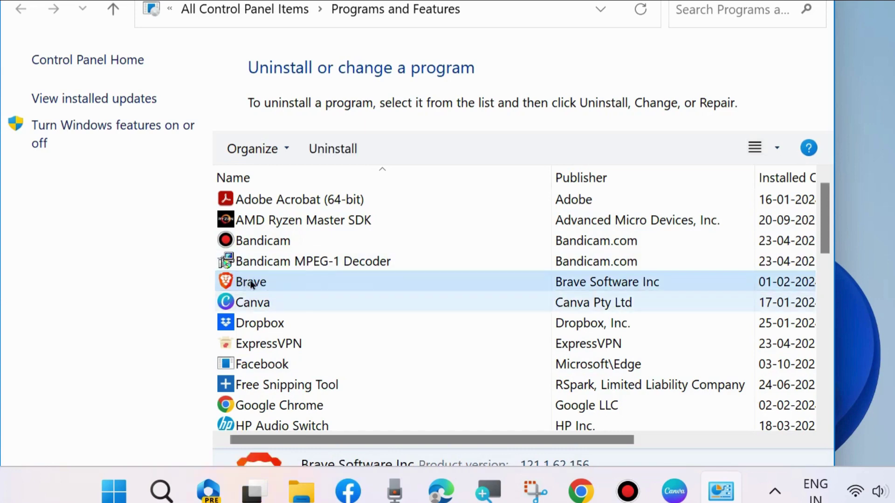
{"action": "left_click", "coordinate": [333, 149]}
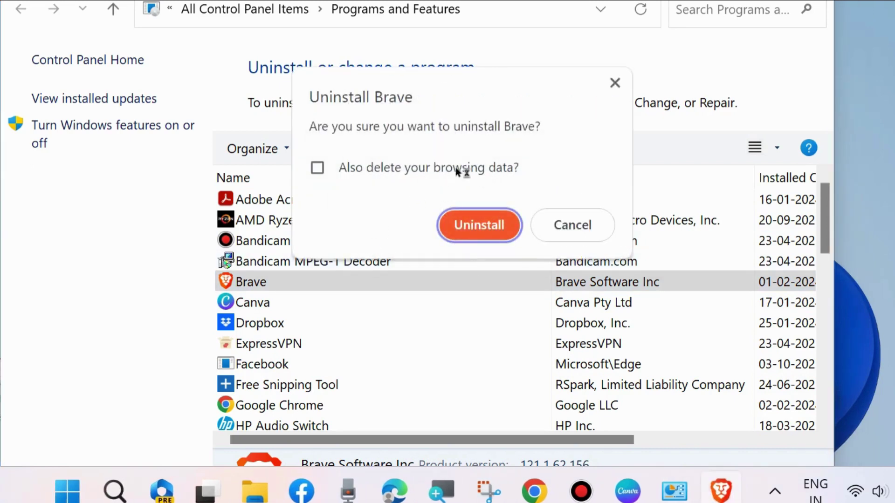
{"action": "left_click", "coordinate": [482, 226]}
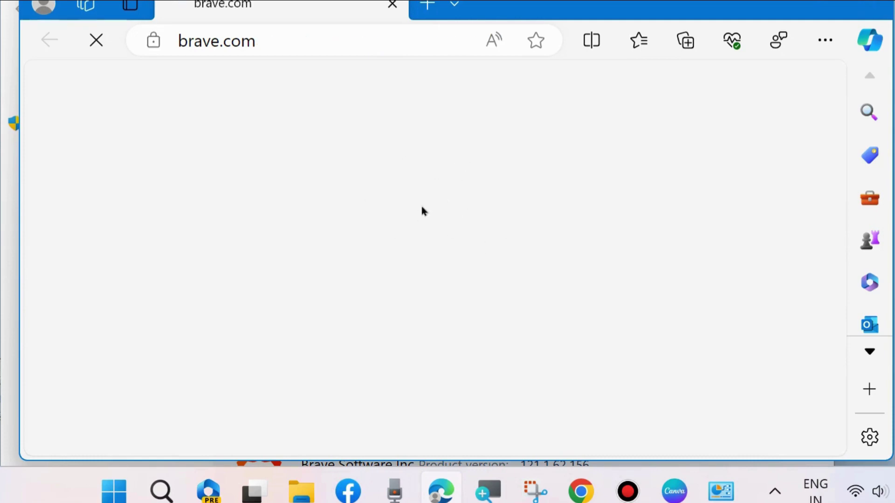
{"action": "left_click", "coordinate": [869, 4]}
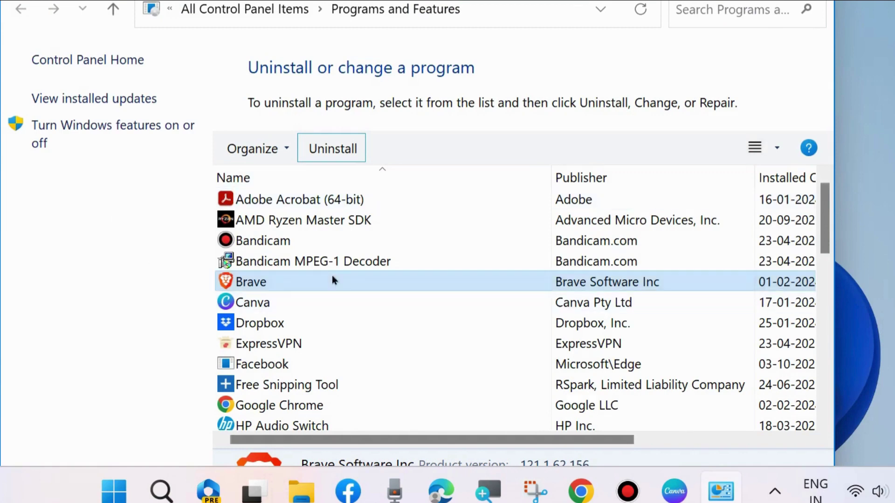
Step: Look through the rest of the installed programs and close Programs and Features
{"action": "scroll", "coordinate": [295, 283], "scroll_direction": "down", "scroll_amount": 4}
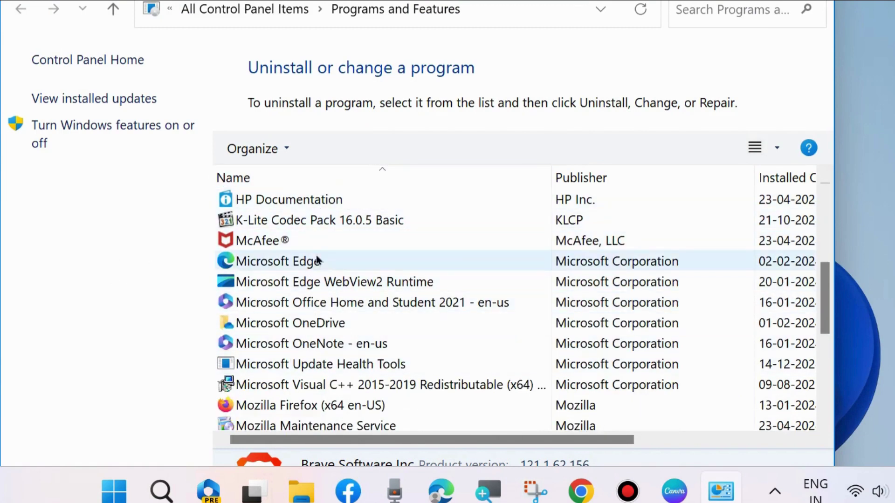
{"action": "scroll", "coordinate": [315, 260], "scroll_direction": "down", "scroll_amount": 5}
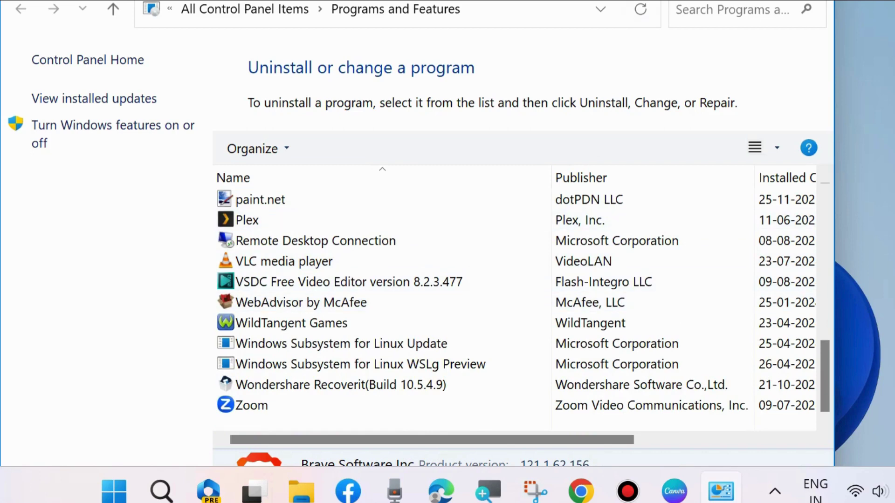
{"action": "left_click_drag", "start_coordinate": [625, 1], "coordinate": [625, 14]}
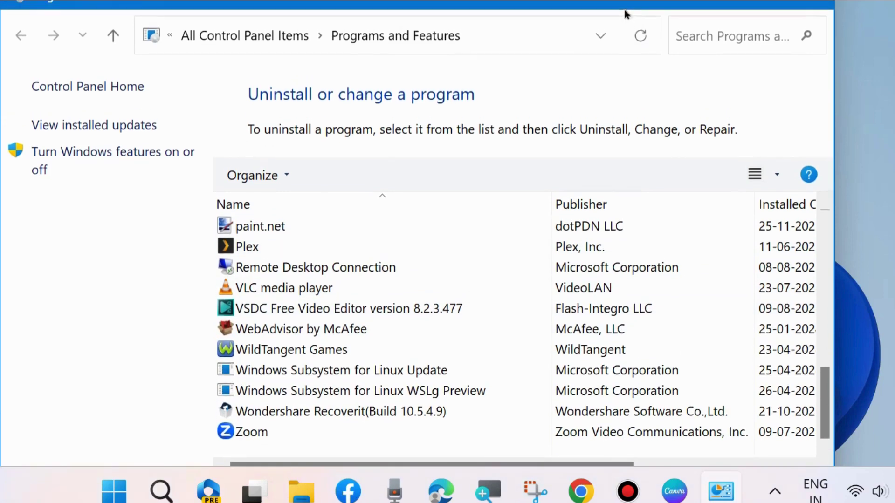
{"action": "left_click", "coordinate": [811, 3]}
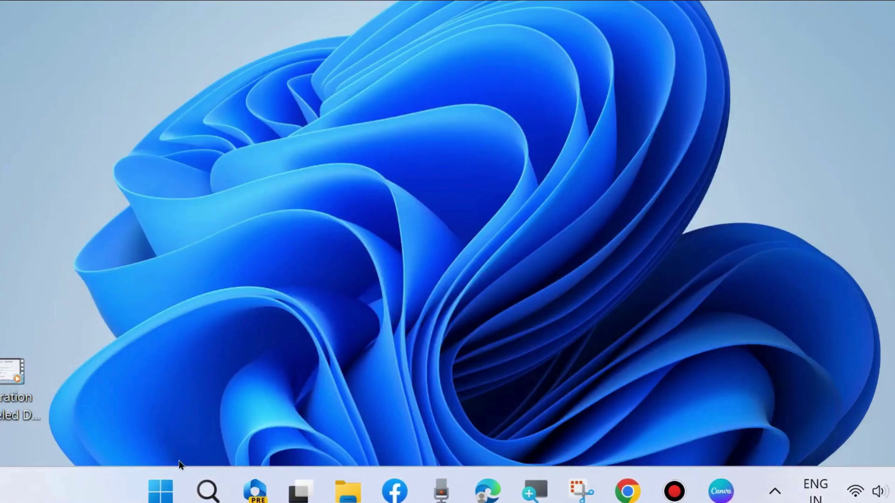
Step: Open System Configuration by running msconfig
{"action": "right_click", "coordinate": [158, 491]}
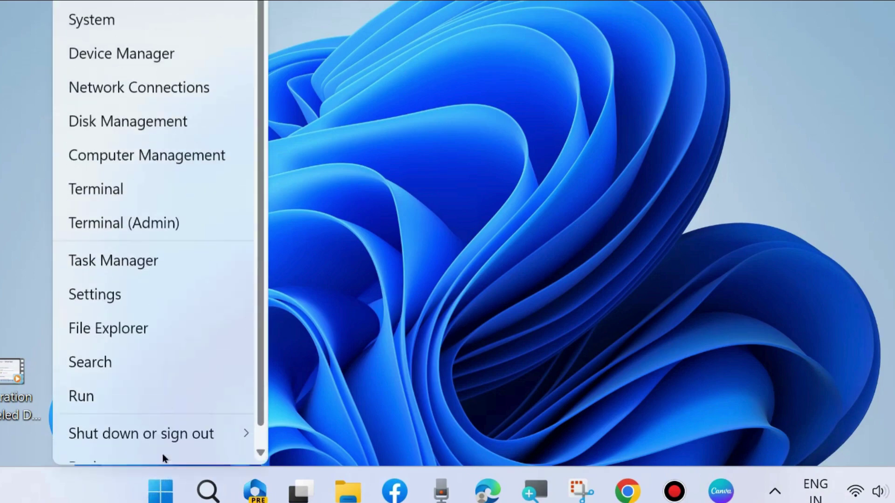
{"action": "left_click", "coordinate": [115, 396]}
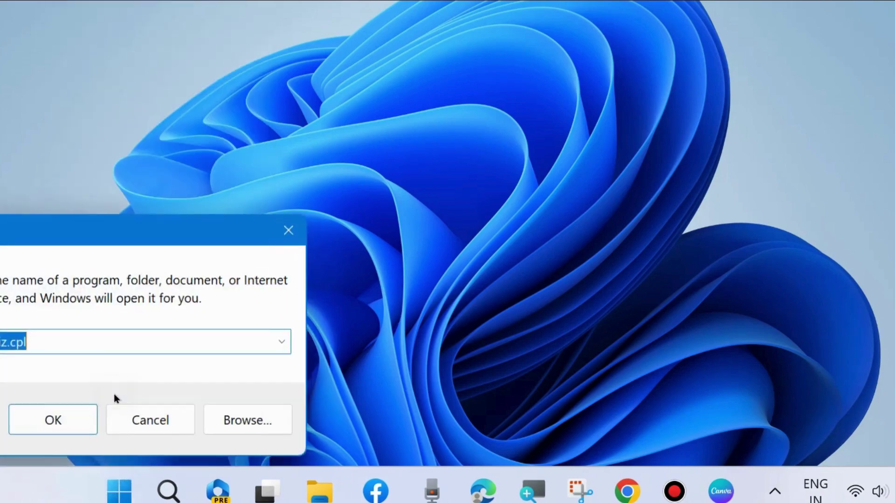
{"action": "key", "text": "BackSpace"}
{"action": "left_click_drag", "start_coordinate": [92, 234], "coordinate": [435, 66]}
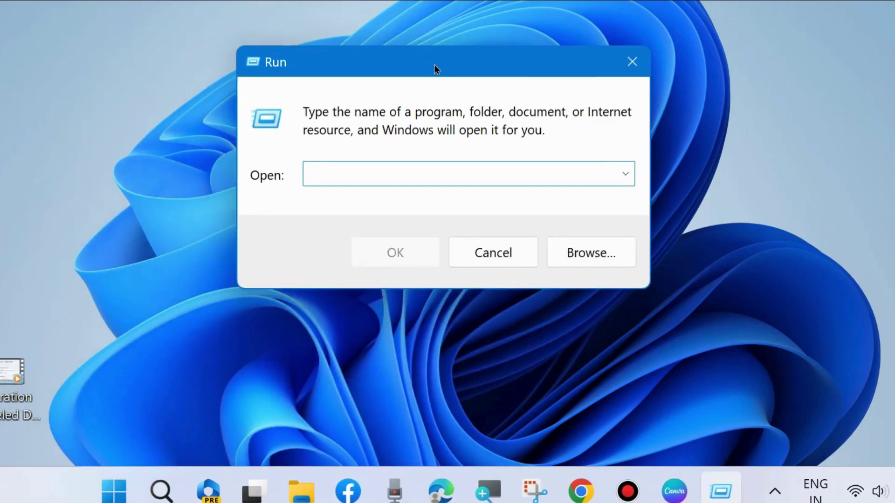
{"action": "type", "text": "mscon"}
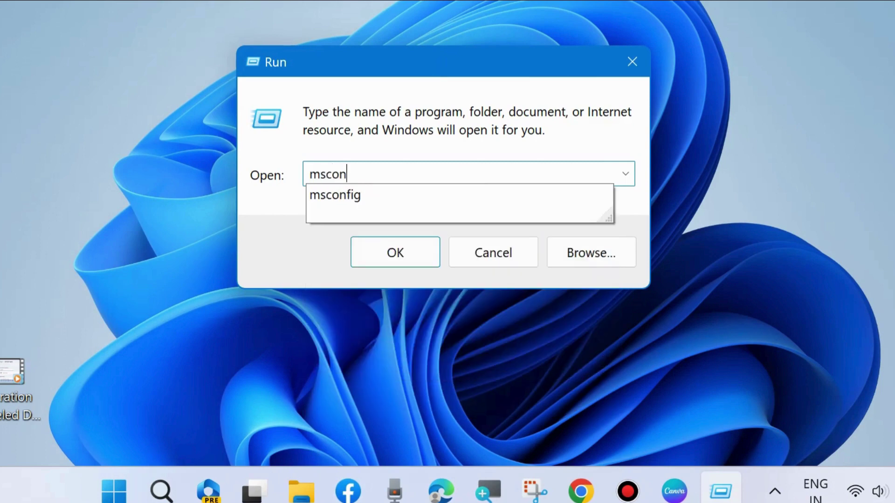
{"action": "type", "text": "fig"}
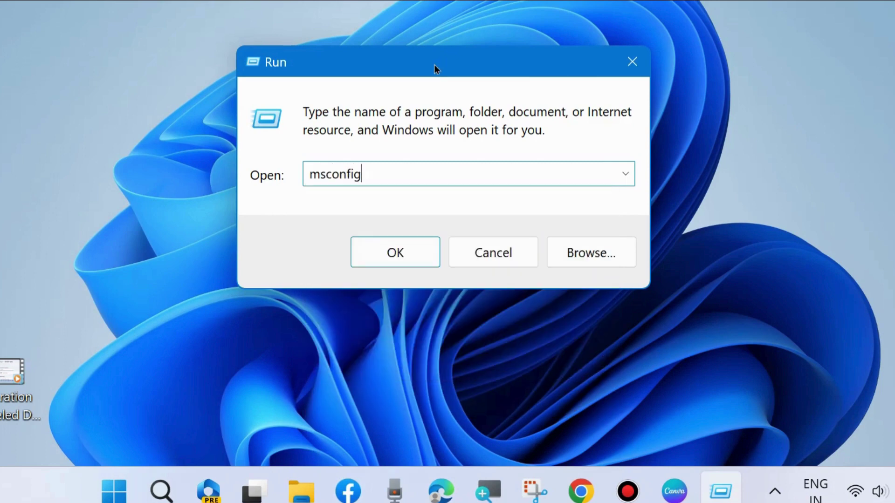
{"action": "left_click", "coordinate": [394, 252]}
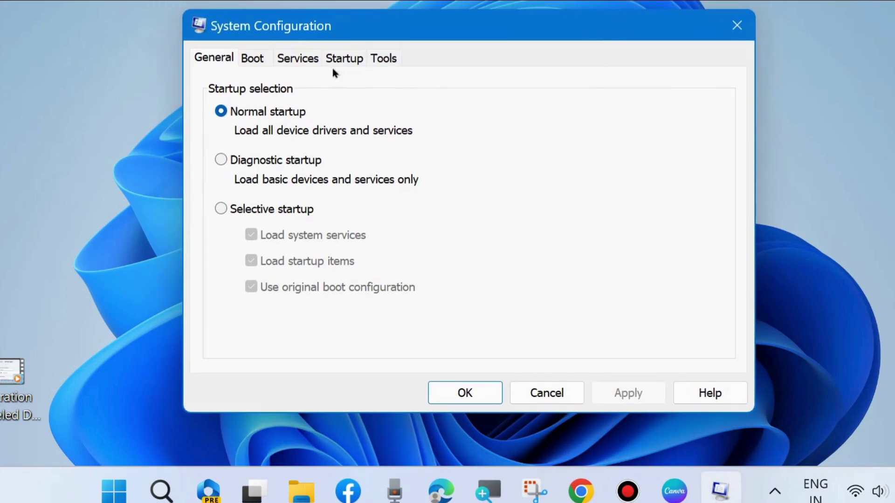
Step: Hide all Microsoft services in the System Configuration service list, and open Task Manager's startup apps
{"action": "left_click", "coordinate": [297, 59]}
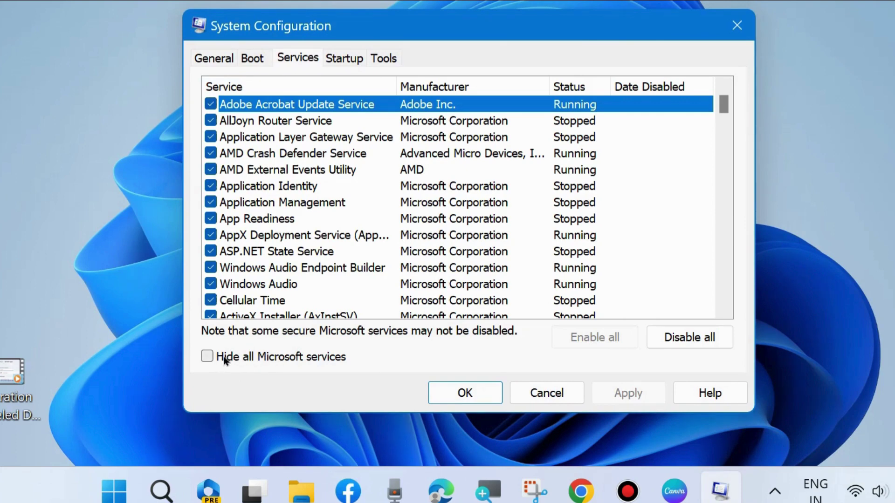
{"action": "left_click", "coordinate": [207, 357]}
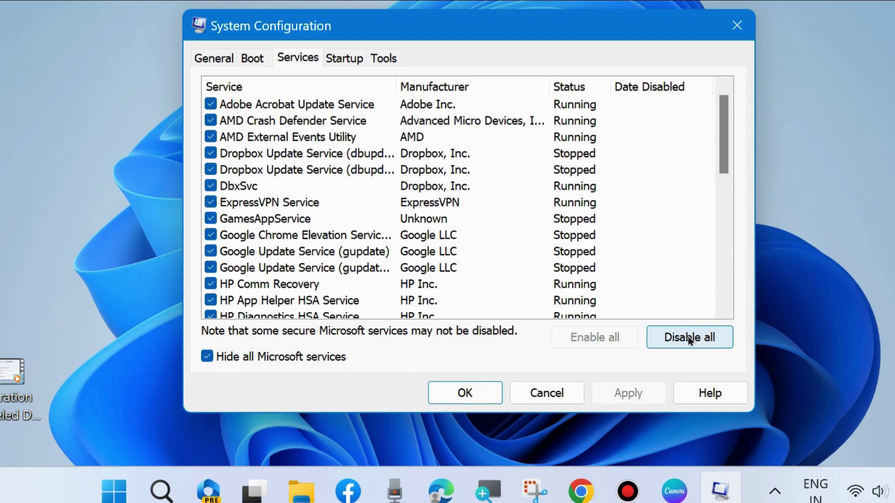
{"action": "left_click", "coordinate": [344, 59]}
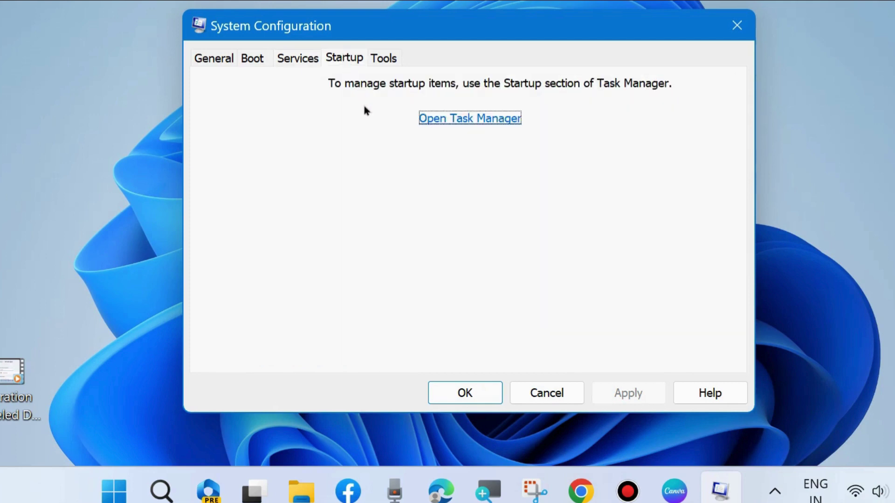
{"action": "left_click", "coordinate": [460, 120]}
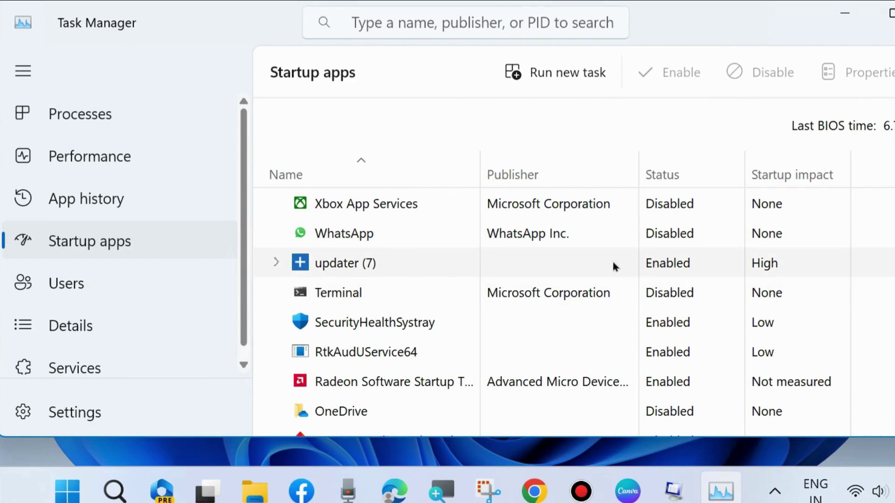
Step: Check the available actions for the updater and SecurityHealthSystray startup apps, and close Task Manager and System Configuration
{"action": "right_click", "coordinate": [345, 264]}
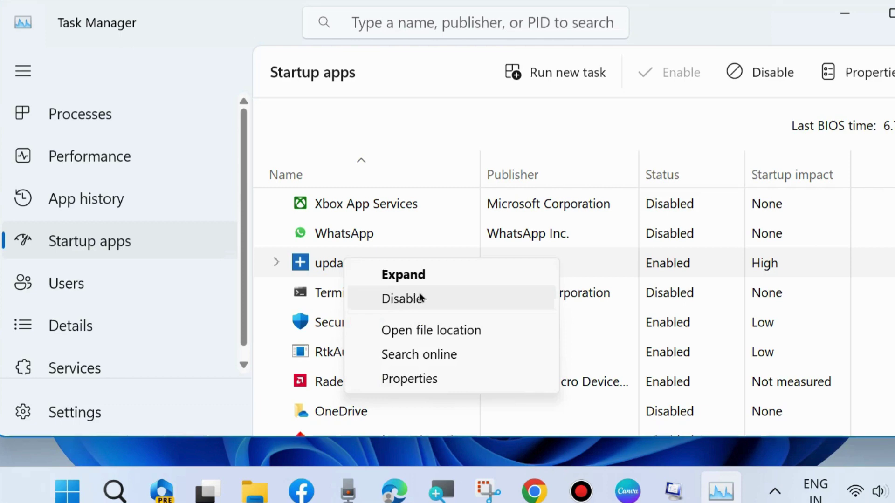
{"action": "left_click", "coordinate": [673, 114]}
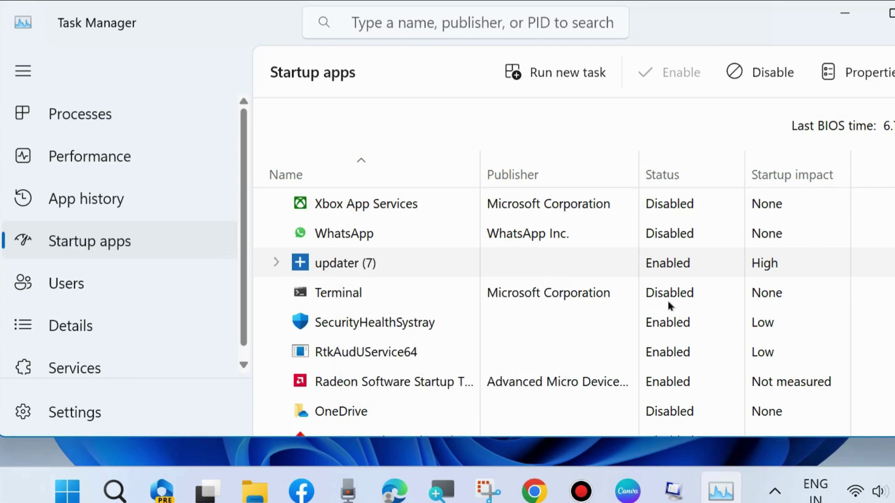
{"action": "scroll", "coordinate": [671, 284], "scroll_direction": "down", "scroll_amount": 1}
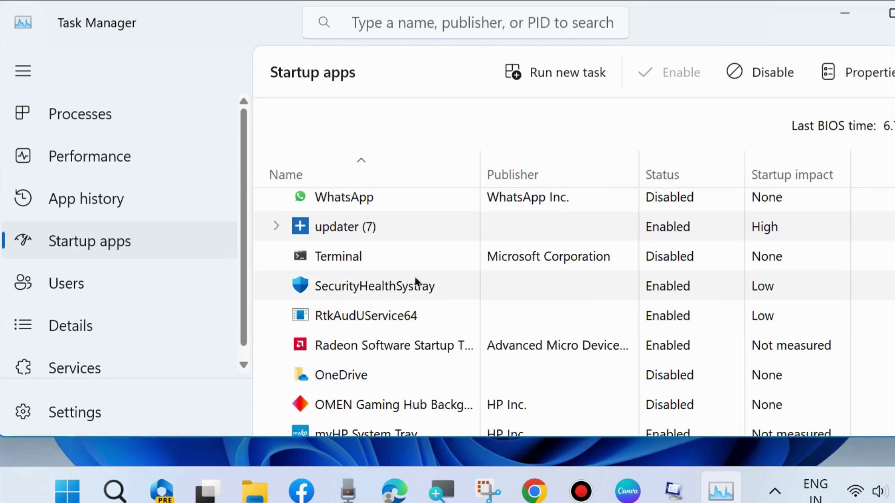
{"action": "right_click", "coordinate": [355, 283]}
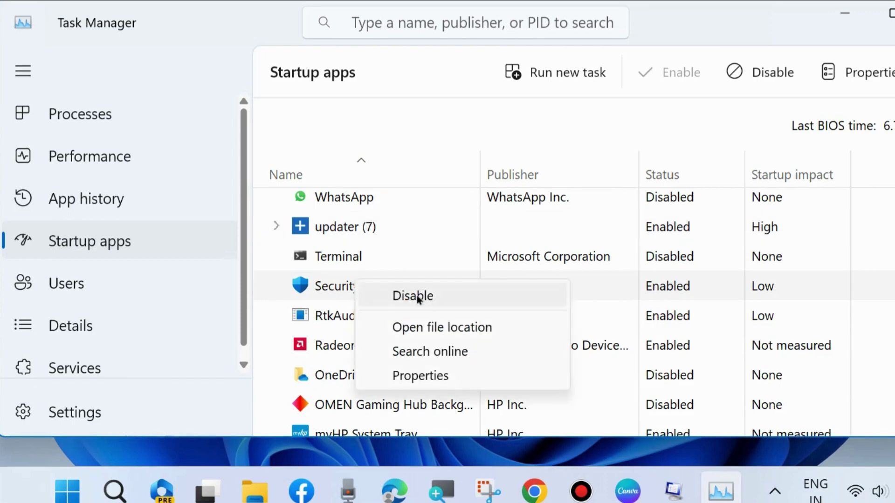
{"action": "left_click", "coordinate": [555, 236]}
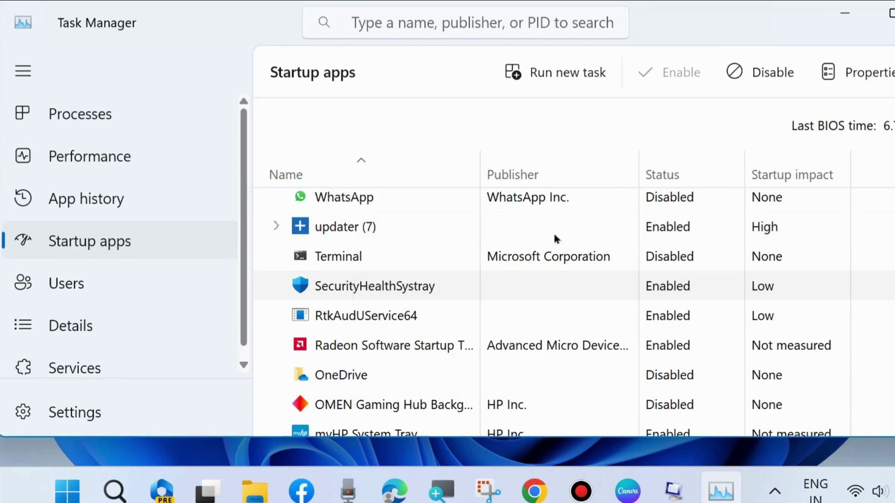
{"action": "scroll", "coordinate": [538, 292], "scroll_direction": "down", "scroll_amount": 5}
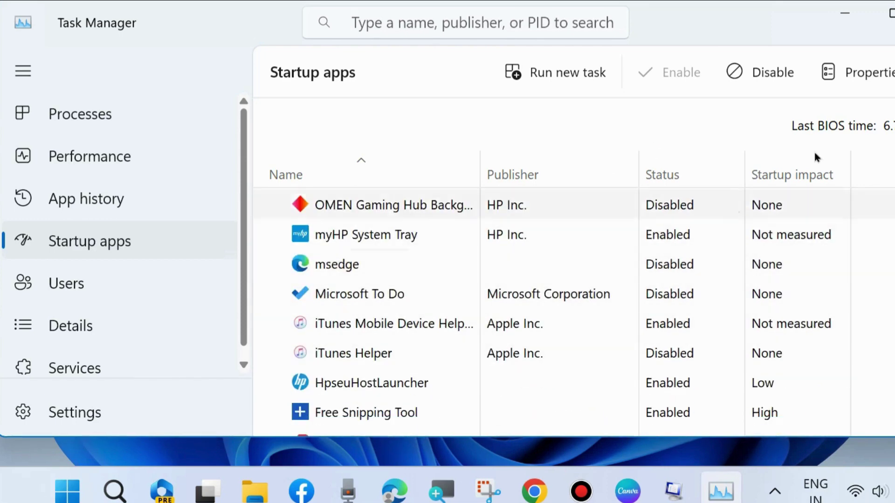
{"action": "key", "text": "alt+F4"}
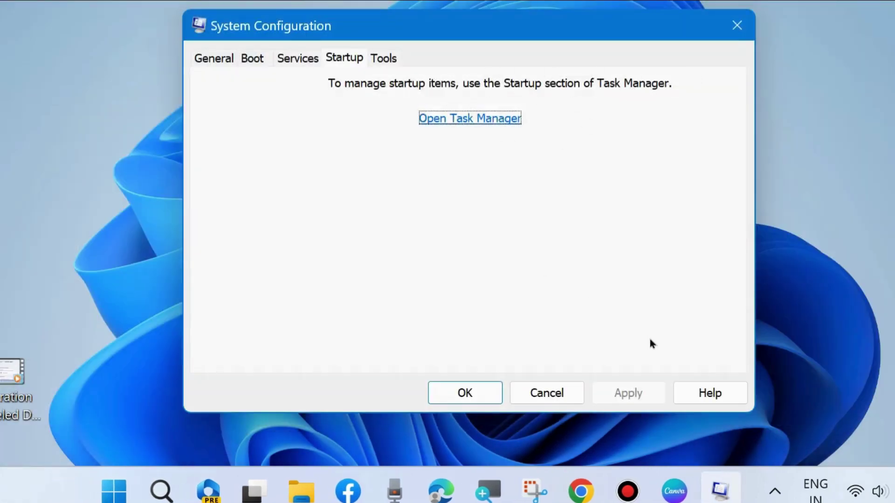
{"action": "left_click", "coordinate": [739, 25]}
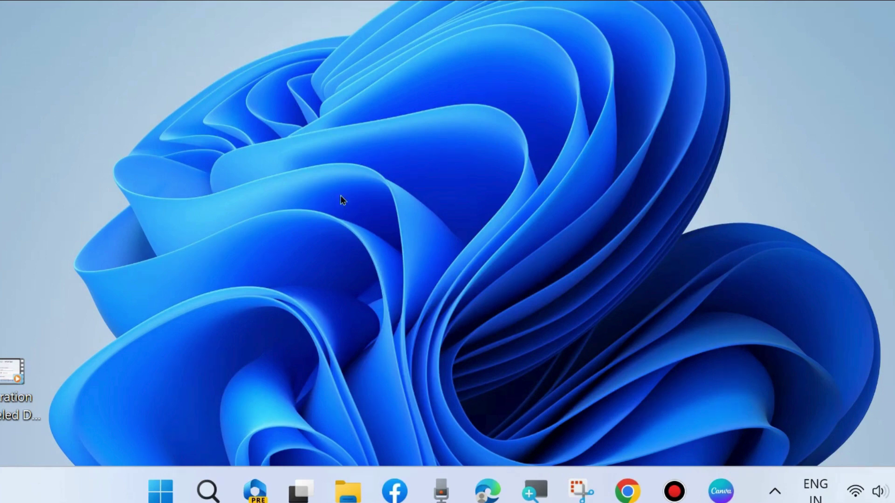
Step: Open the Windows Update page in Settings
{"action": "right_click", "coordinate": [160, 491]}
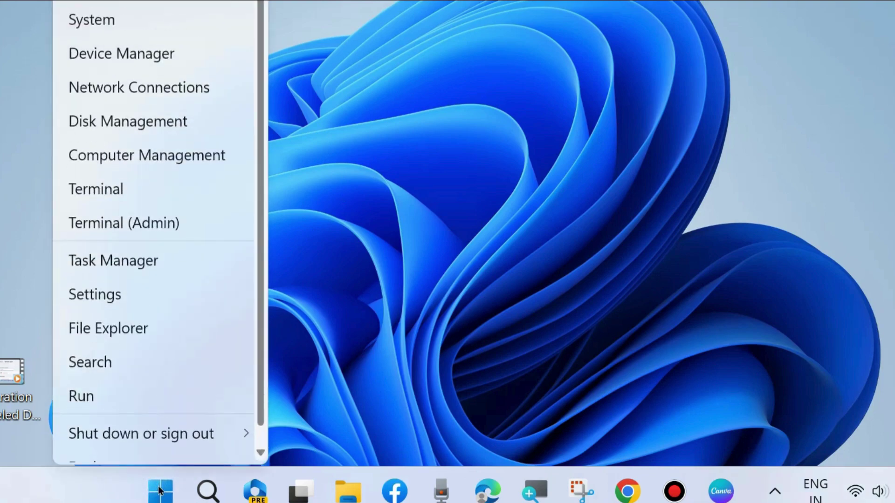
{"action": "left_click", "coordinate": [102, 294]}
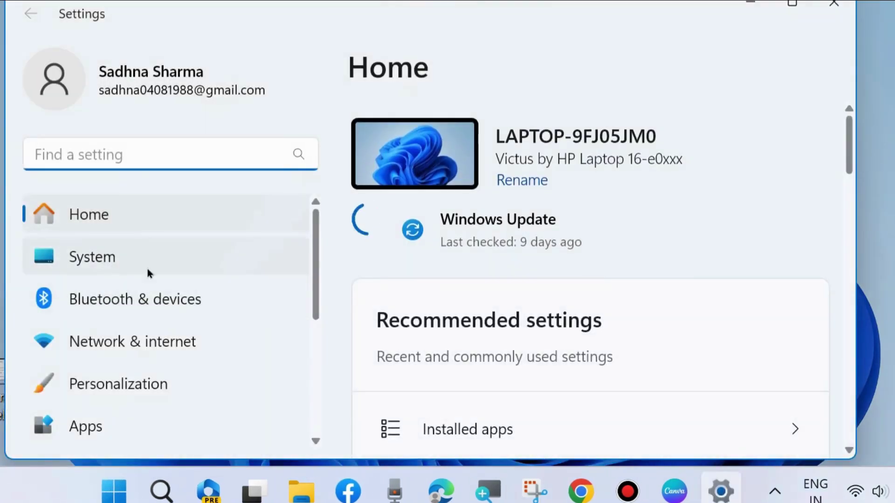
{"action": "scroll", "coordinate": [169, 326], "scroll_direction": "down", "scroll_amount": 5}
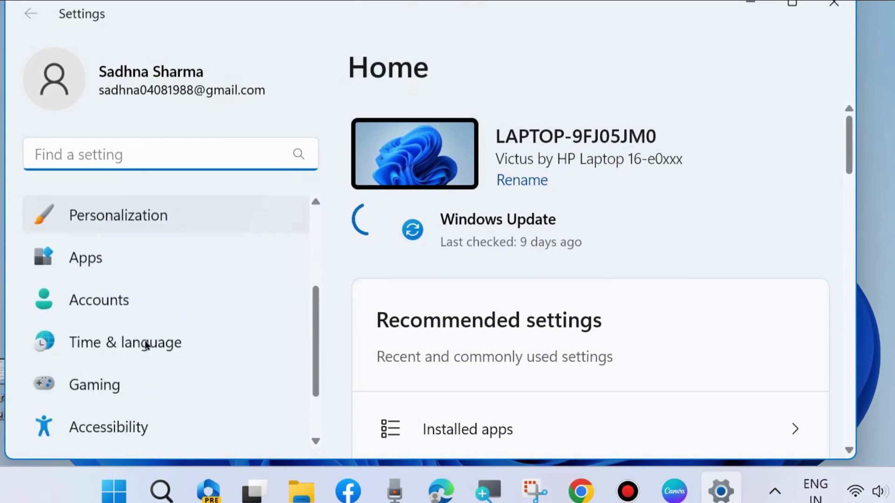
{"action": "left_click", "coordinate": [134, 435]}
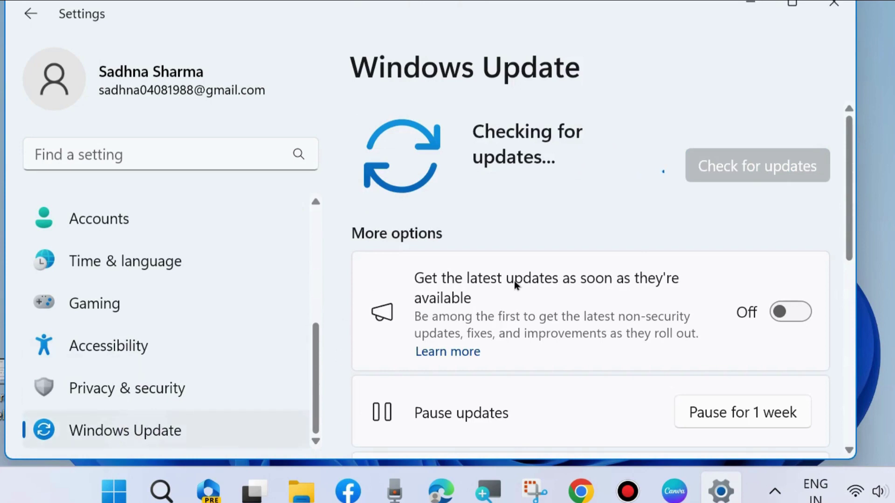
Step: Look through the Windows Update options and open the update history
{"action": "scroll", "coordinate": [588, 315], "scroll_direction": "down", "scroll_amount": 2}
{"action": "scroll", "coordinate": [589, 315], "scroll_direction": "down", "scroll_amount": 2}
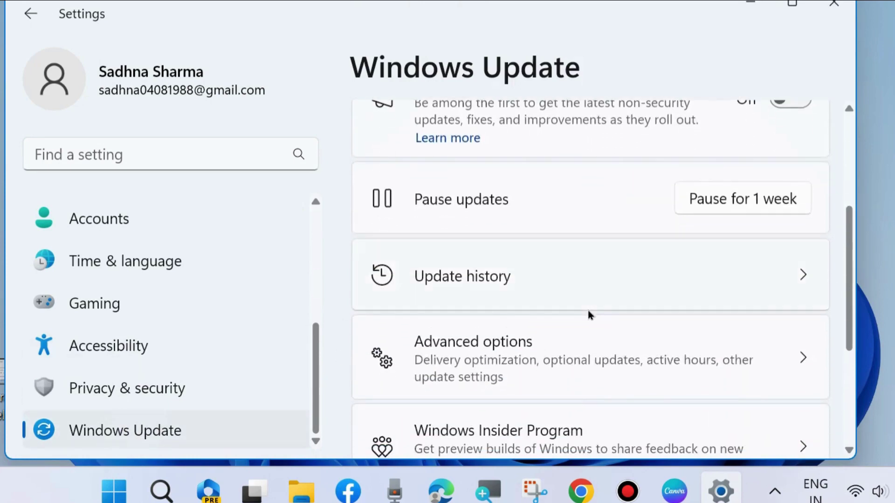
{"action": "scroll", "coordinate": [492, 278], "scroll_direction": "down", "scroll_amount": 4}
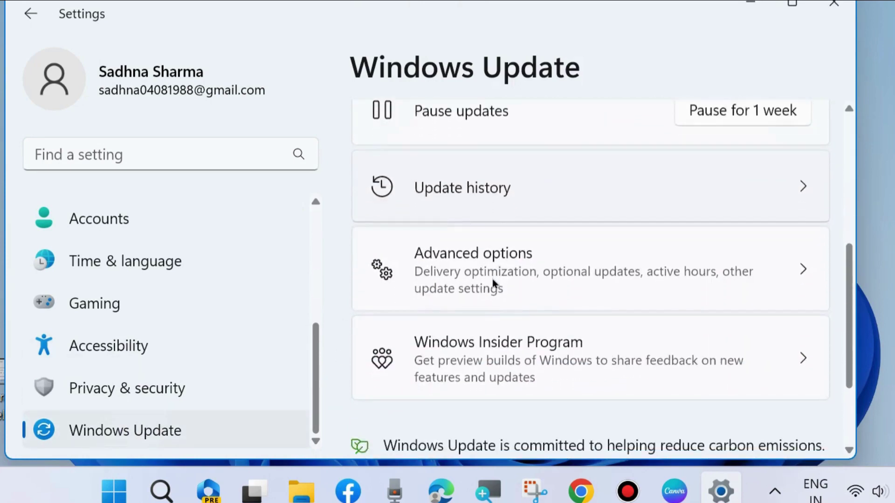
{"action": "scroll", "coordinate": [492, 279], "scroll_direction": "up", "scroll_amount": 3}
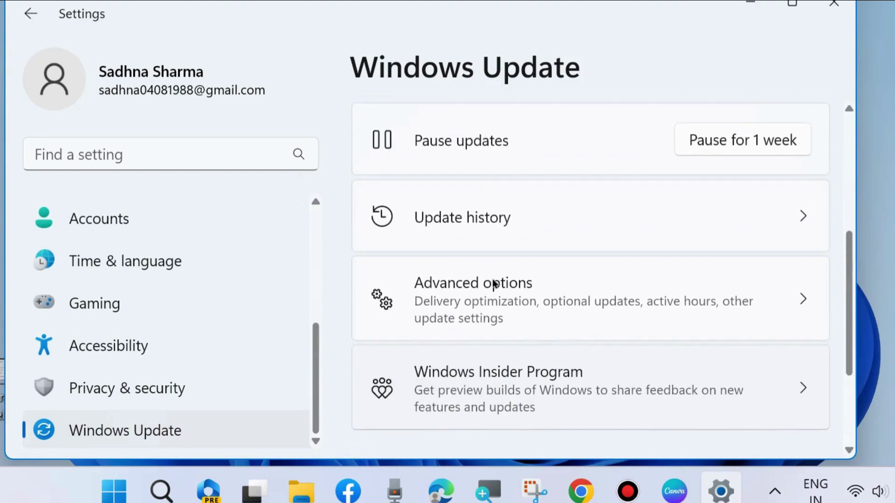
{"action": "left_click", "coordinate": [487, 222]}
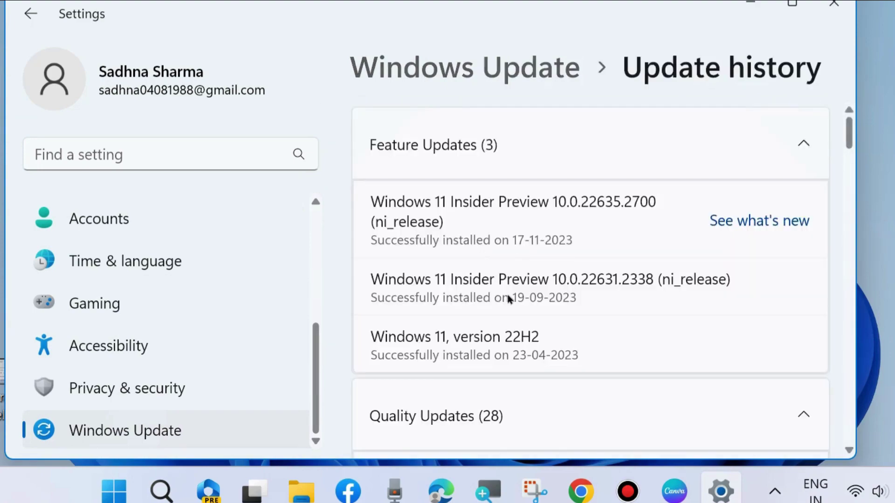
Step: View the updates offered for uninstallation from the update history's related settings, and close Settings
{"action": "scroll", "coordinate": [532, 316], "scroll_direction": "down", "scroll_amount": 10}
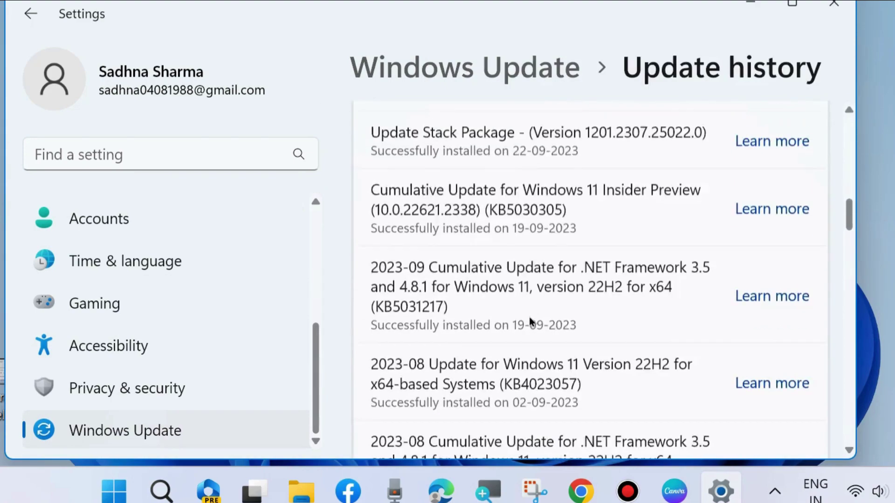
{"action": "scroll", "coordinate": [530, 321], "scroll_direction": "down", "scroll_amount": 15}
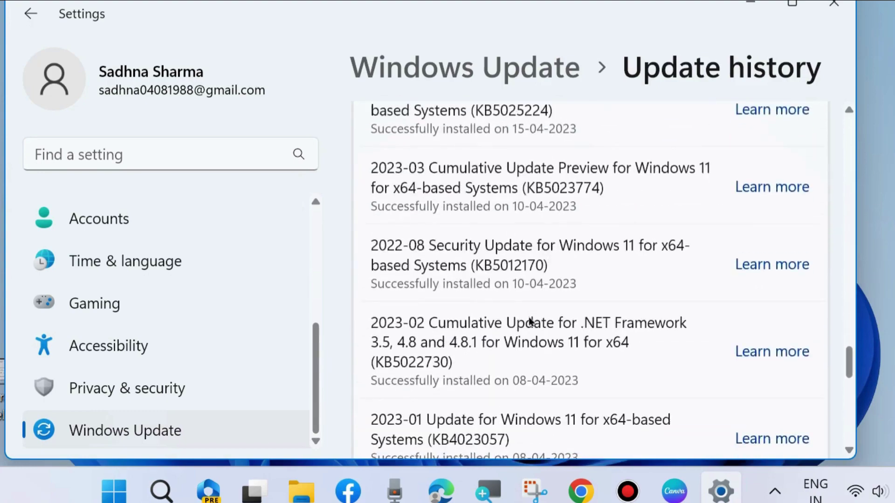
{"action": "scroll", "coordinate": [529, 322], "scroll_direction": "down", "scroll_amount": 10}
{"action": "scroll", "coordinate": [530, 322], "scroll_direction": "up", "scroll_amount": 2}
{"action": "scroll", "coordinate": [530, 322], "scroll_direction": "down", "scroll_amount": 3}
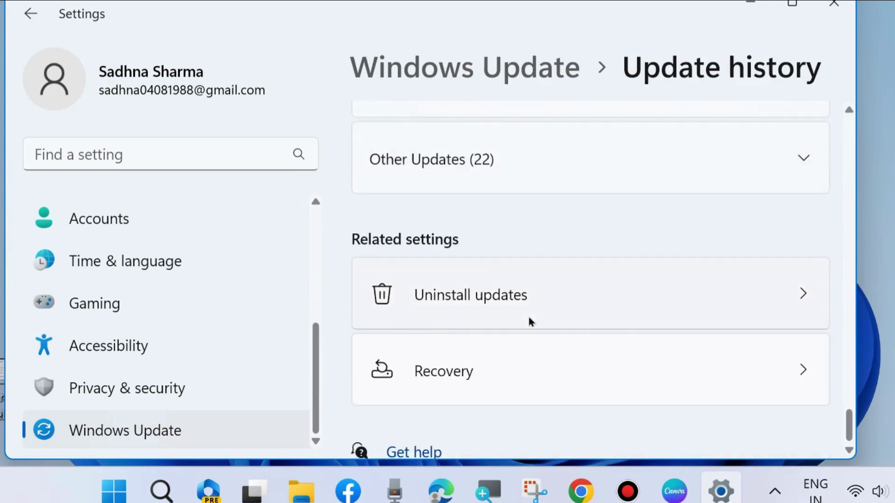
{"action": "left_click", "coordinate": [513, 299]}
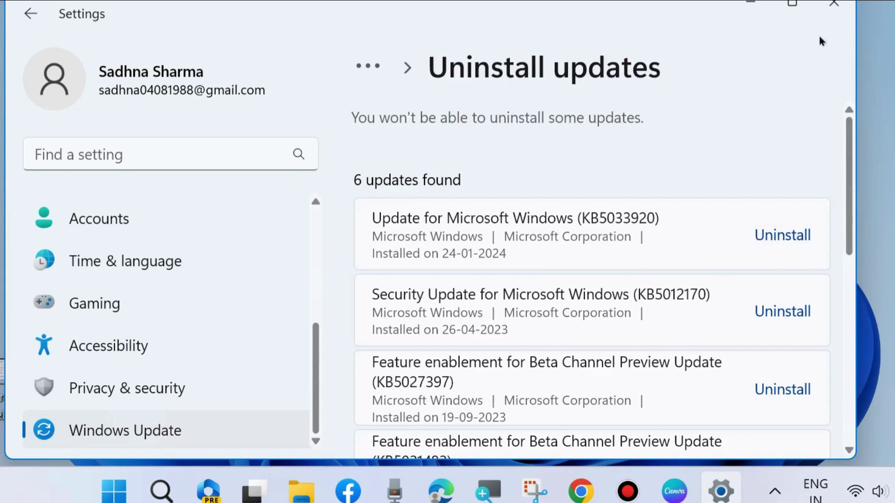
{"action": "left_click", "coordinate": [834, 7]}
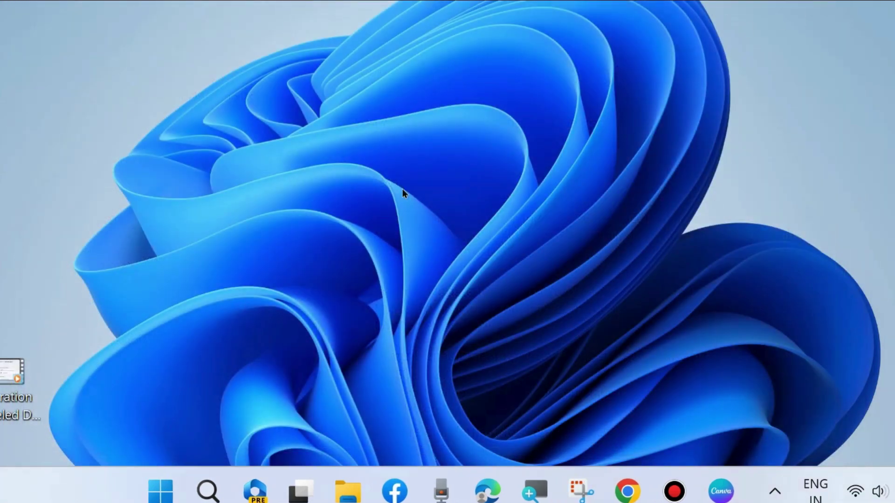
Step: Search Windows for cmd and open Command Prompt as administrator
{"action": "left_click", "coordinate": [208, 492]}
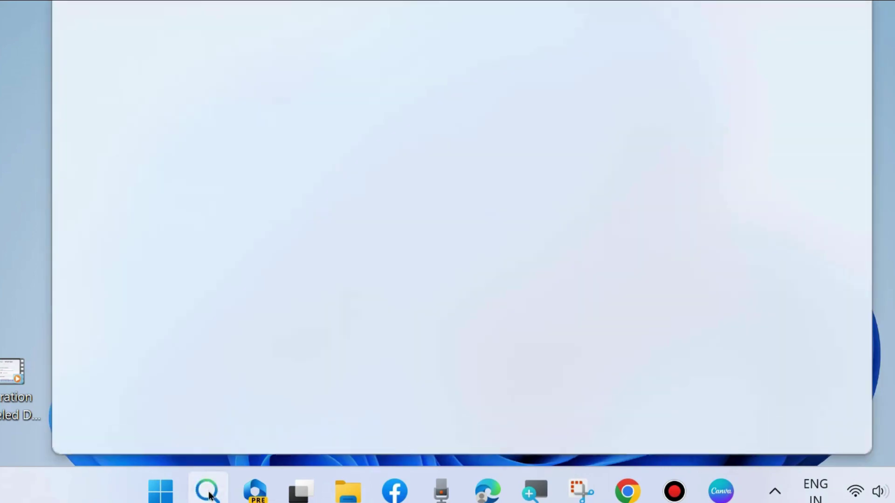
{"action": "type", "text": "cmd"}
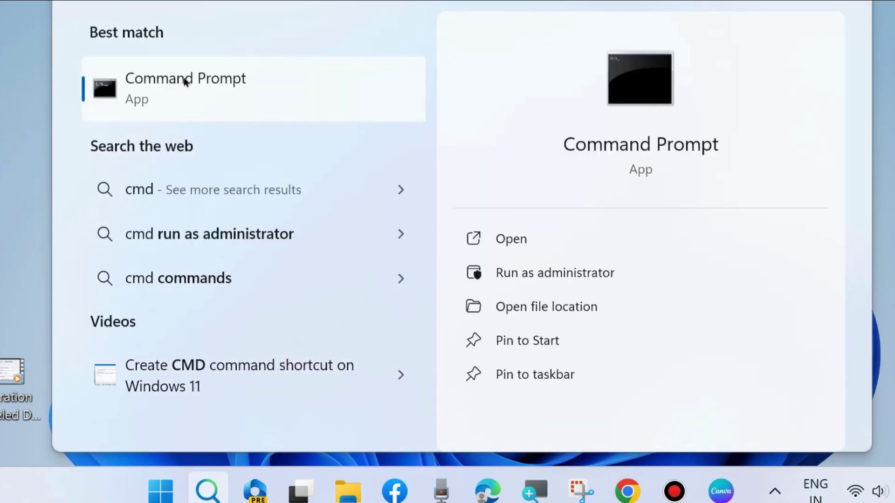
{"action": "left_click", "coordinate": [533, 271]}
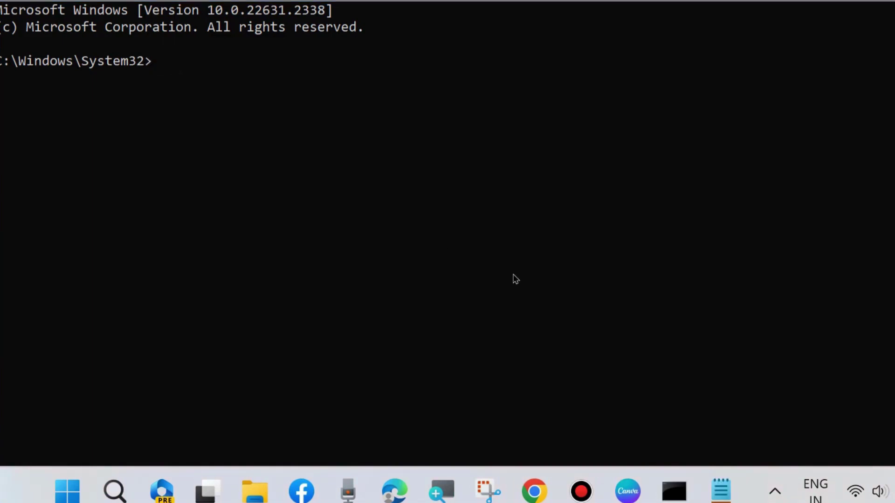
Step: Review the DISM scanhealth, checkhealth and restorehealth commands in the Notepad document, highlighting each one, and minimize Notepad
{"action": "left_click", "coordinate": [721, 490]}
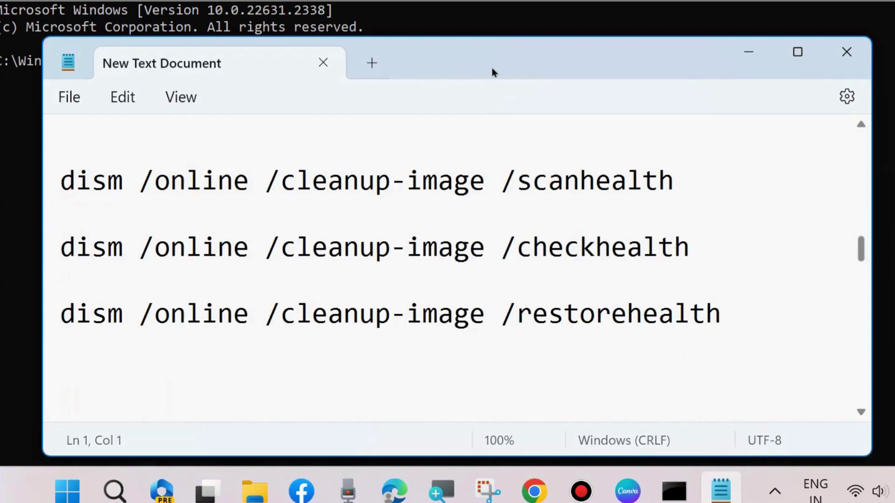
{"action": "left_click_drag", "start_coordinate": [491, 70], "coordinate": [542, 132]}
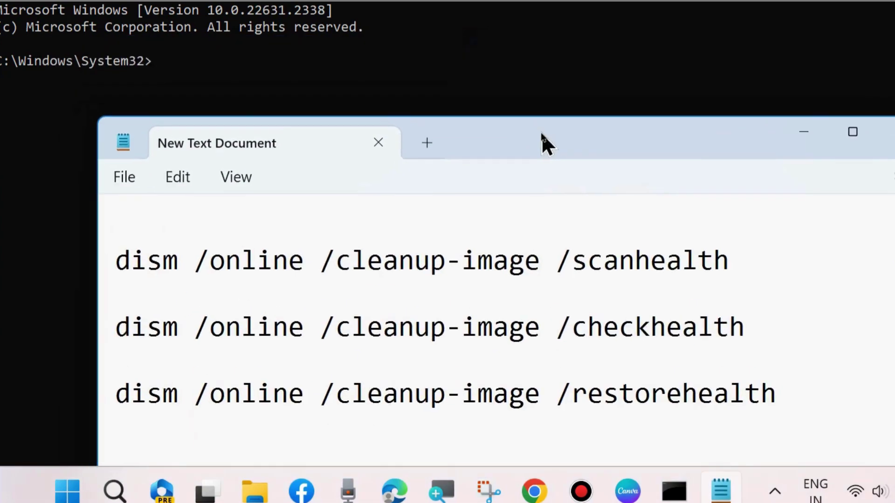
{"action": "left_click", "coordinate": [119, 261]}
{"action": "left_click_drag", "start_coordinate": [118, 262], "coordinate": [733, 263]}
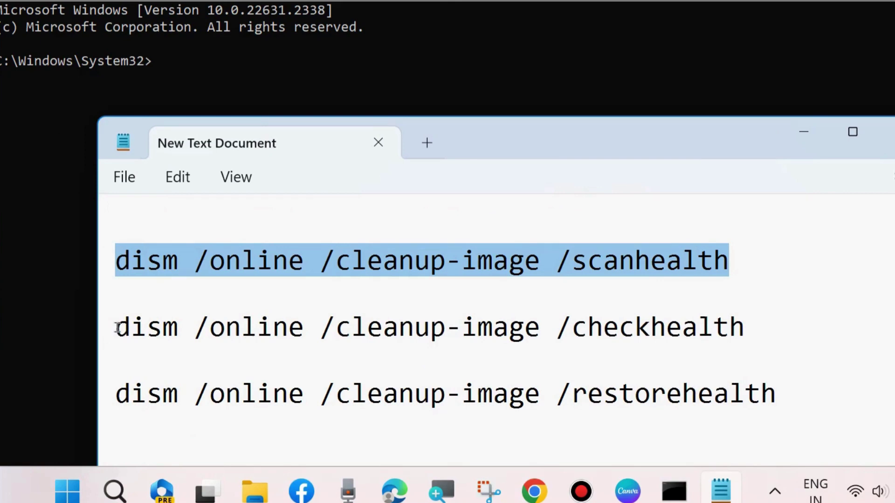
{"action": "left_click_drag", "start_coordinate": [118, 327], "coordinate": [482, 326]}
{"action": "left_click_drag", "start_coordinate": [696, 328], "coordinate": [751, 334]}
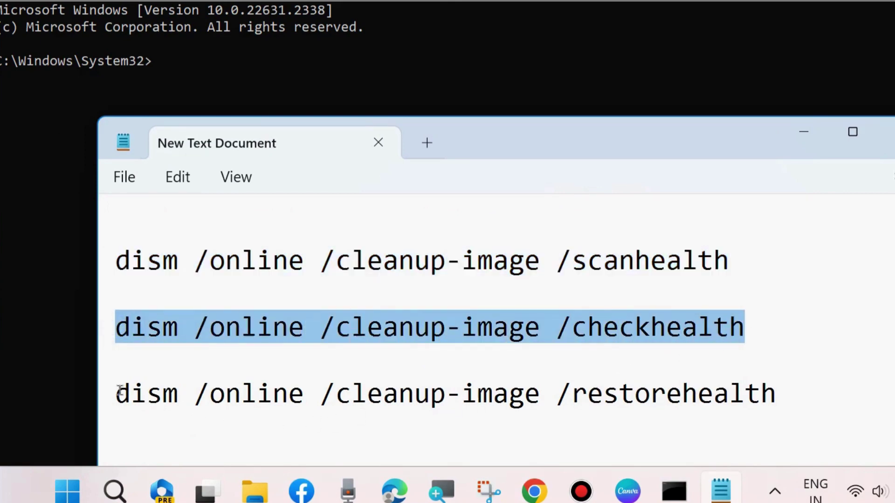
{"action": "left_click_drag", "start_coordinate": [116, 392], "coordinate": [788, 411]}
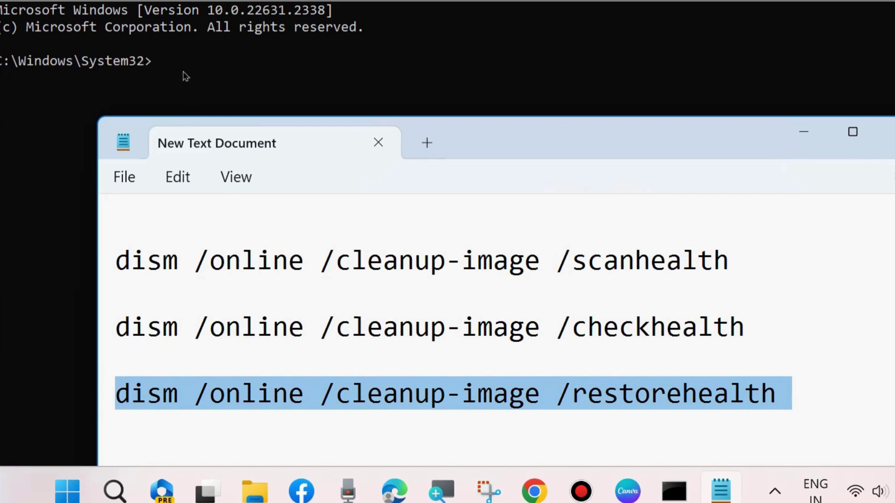
{"action": "left_click", "coordinate": [803, 130]}
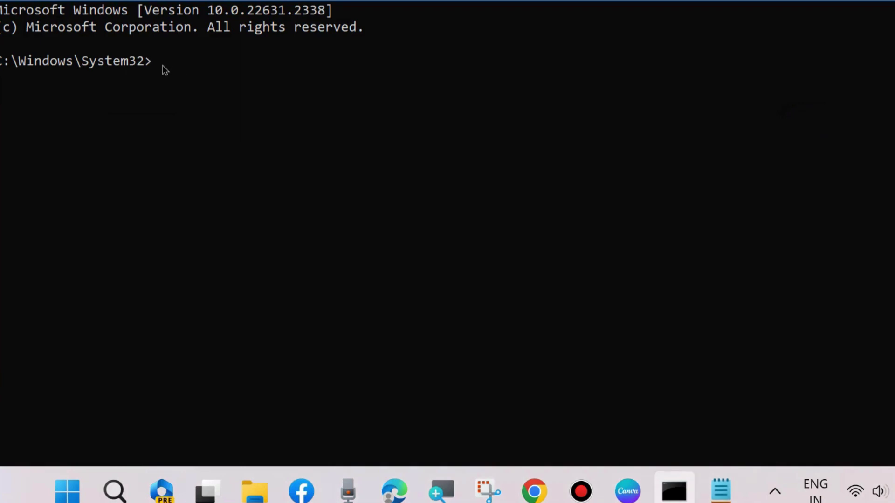
Step: Enter sfc /scannow at the command prompt and return to the desktop
{"action": "type", "text": "sfc /scannow"}
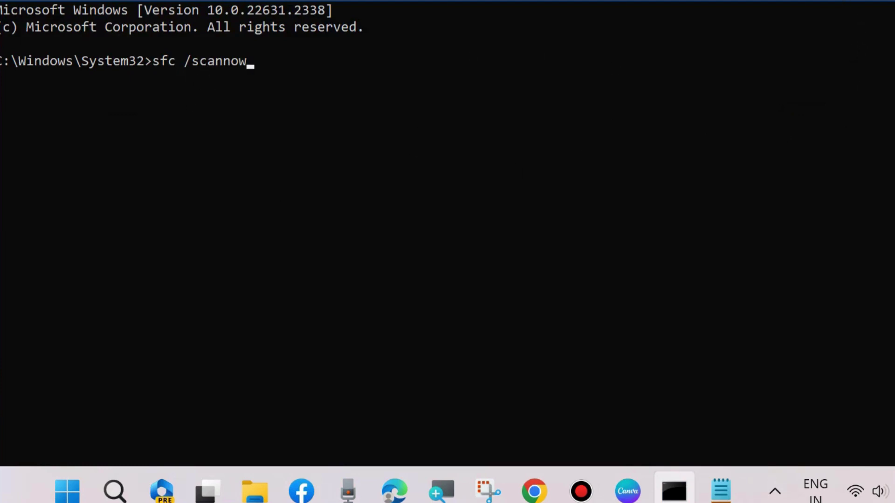
{"action": "key", "text": "super+d"}
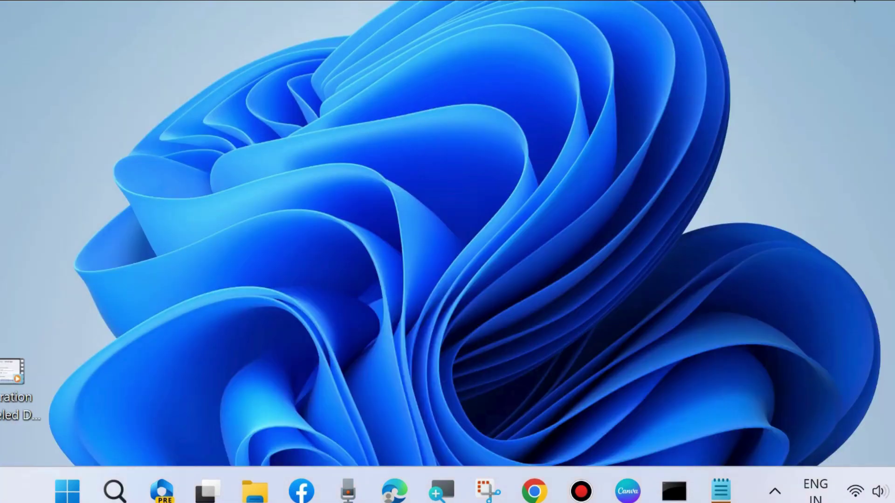